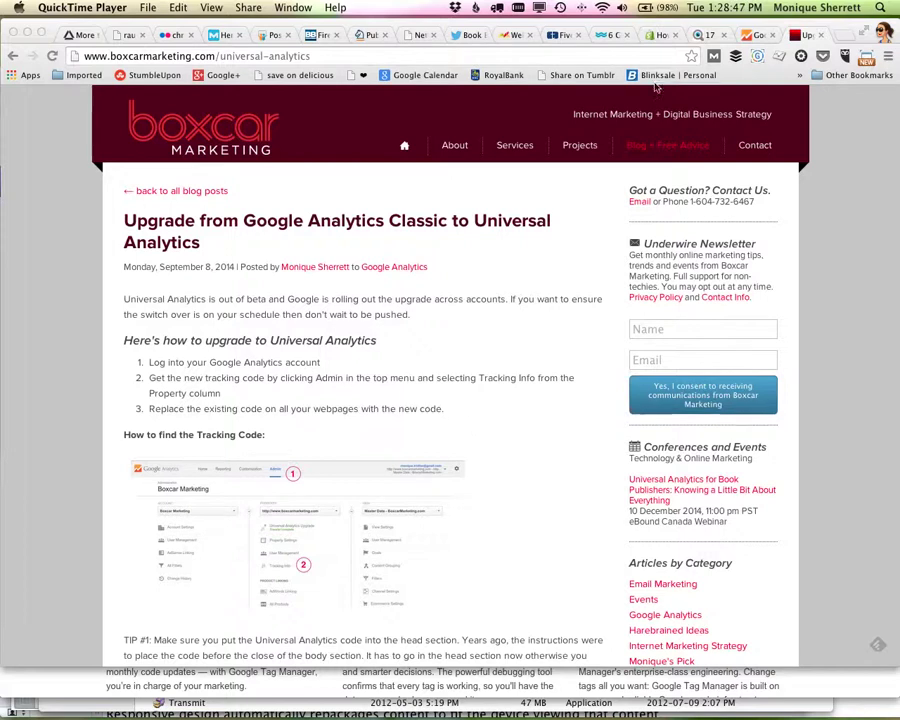
left_click(757, 37)
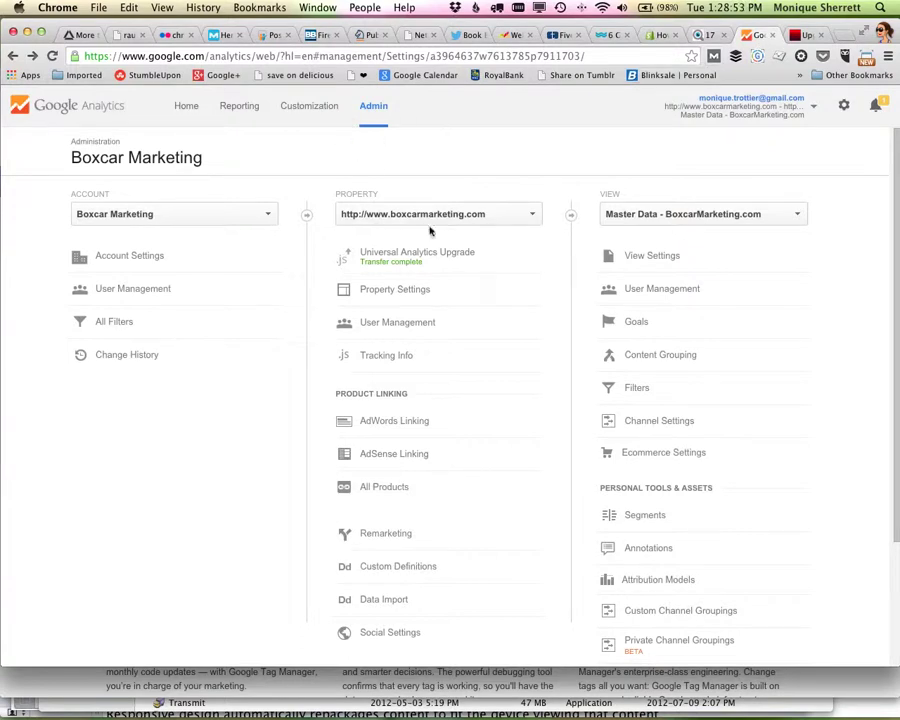
left_click(376, 358)
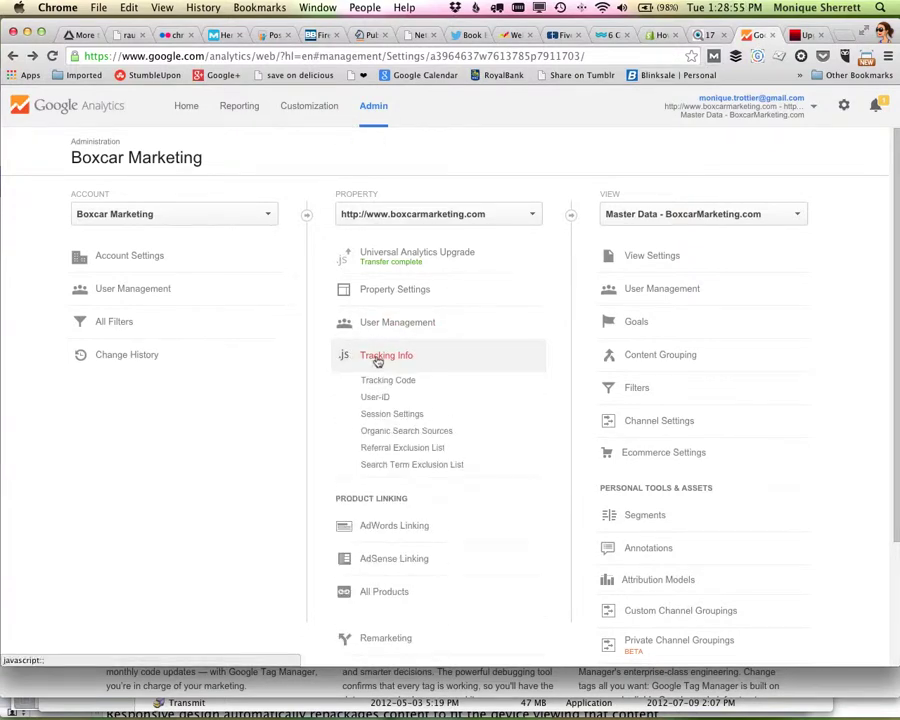
left_click(369, 382)
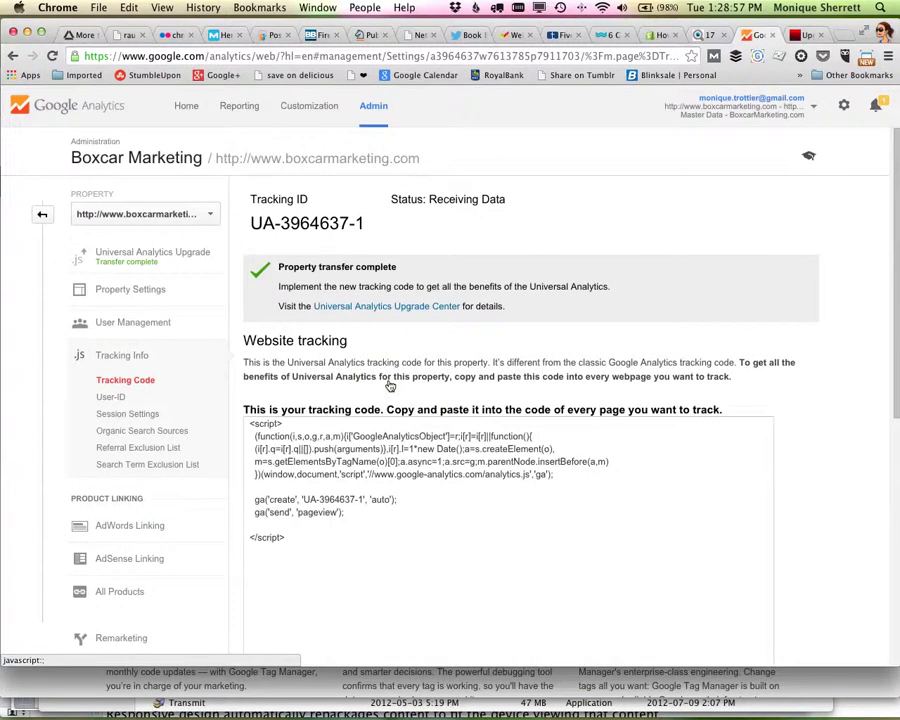
Copy the complete Universal Analytics tracking script and paste it into the blank "untitled text" document in TextWrangler.
left_click_drag(325, 548, 228, 420)
key("super+c")
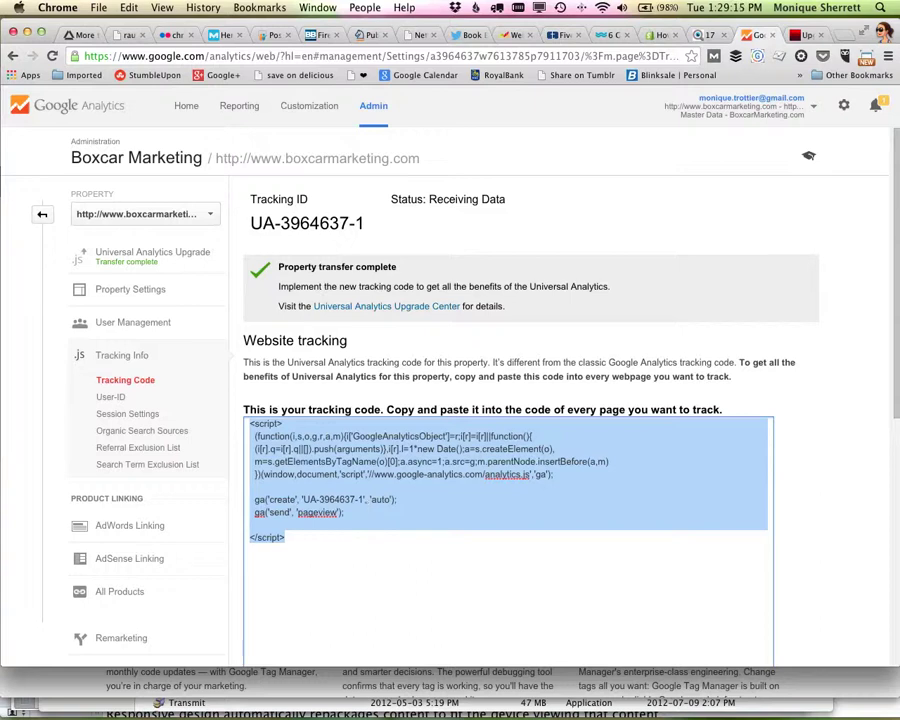
key("super+Tab")
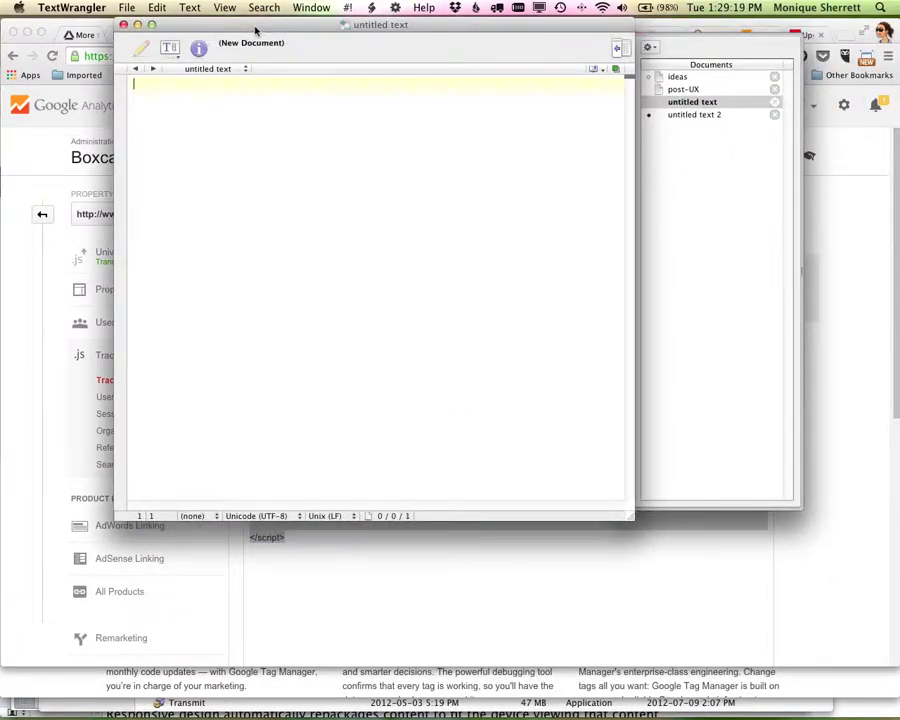
key("super+v")
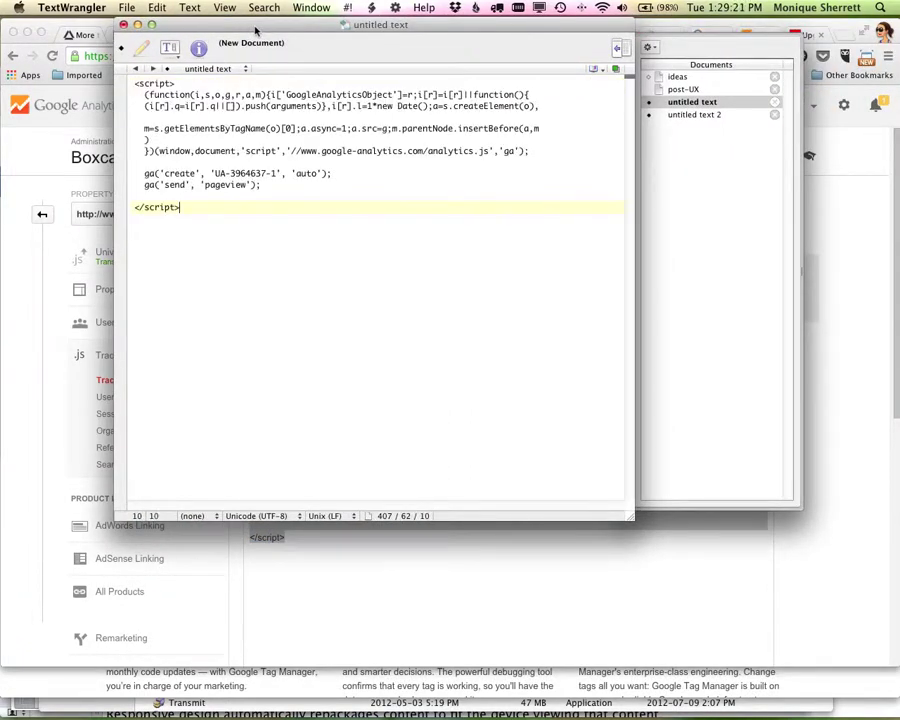
Move the line ga('require', 'displayfeatures'); from "untitled text 2" to a new line below the ga('create') line in "untitled text".
left_click(703, 117)
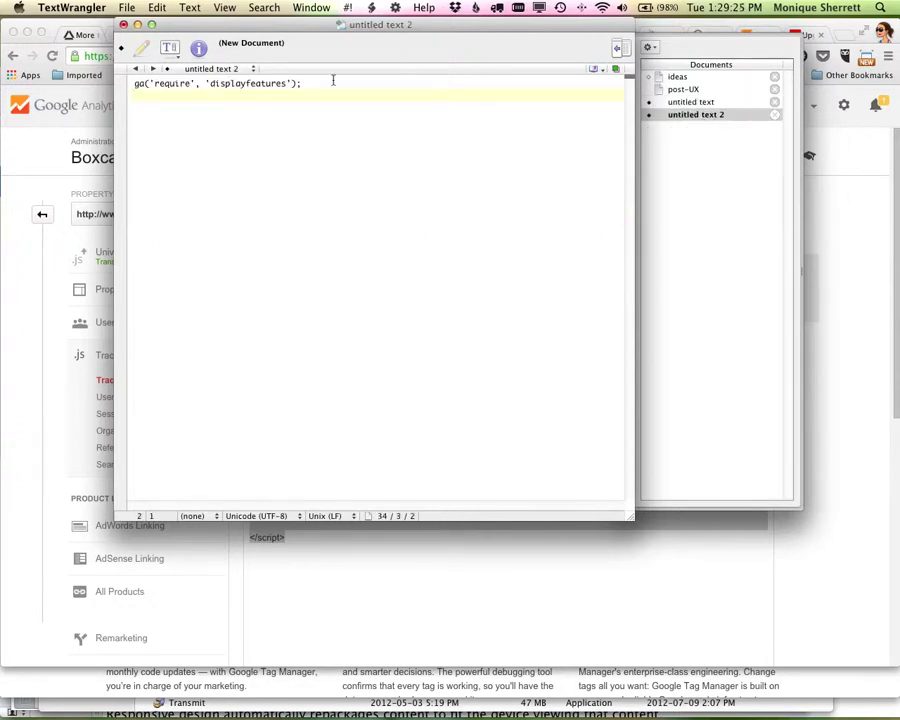
key("super+a")
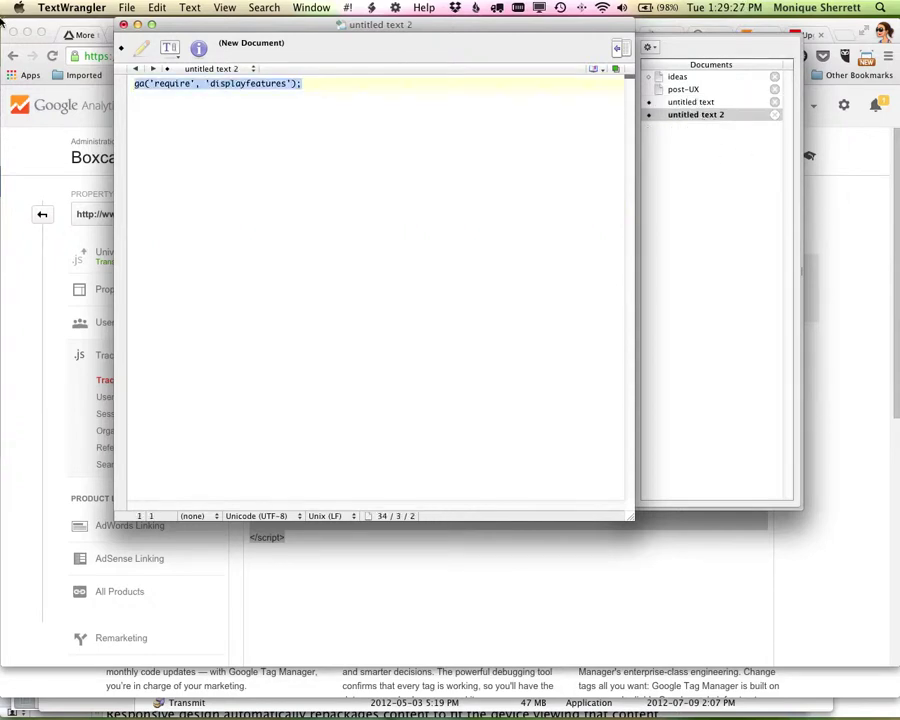
key("BackSpace")
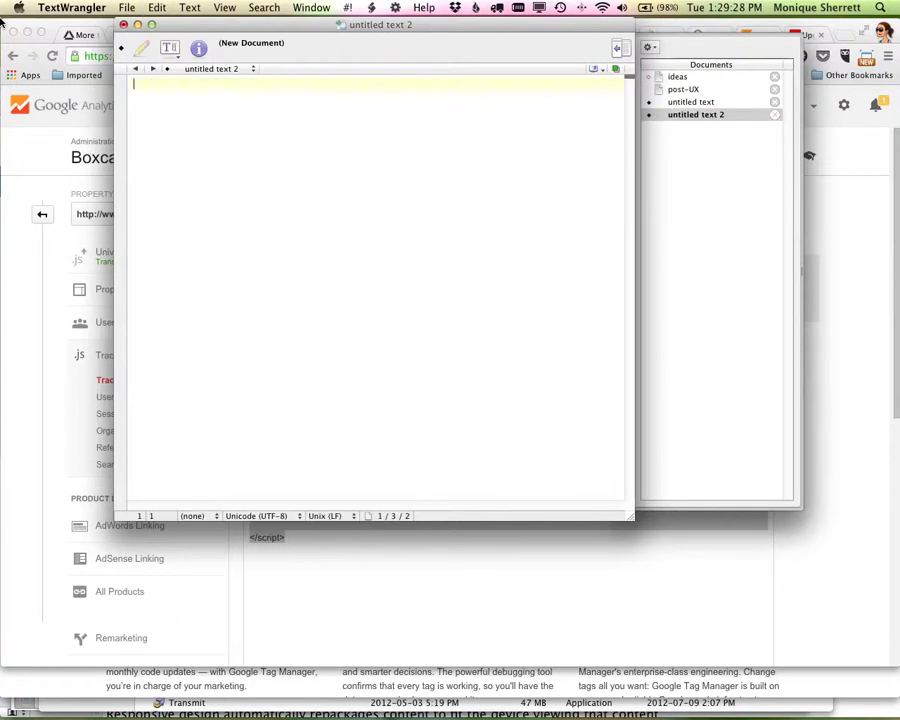
left_click(703, 110)
left_click(345, 174)
key("Return")
key("super+v")
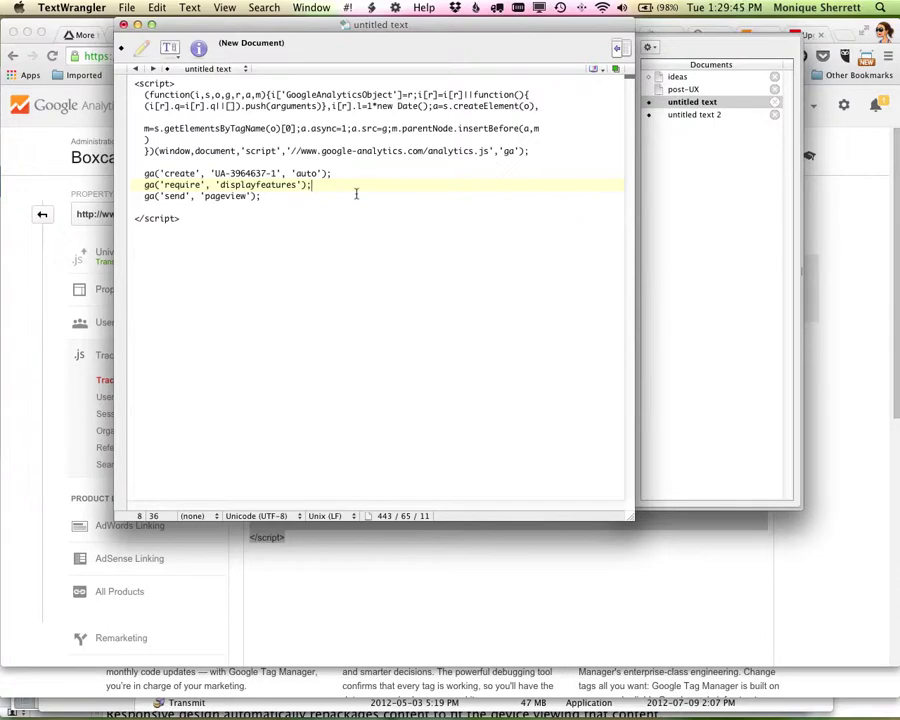
Select the entire edited tracking script in the text document and switch back to Chrome.
left_click_drag(215, 241, 88, 34)
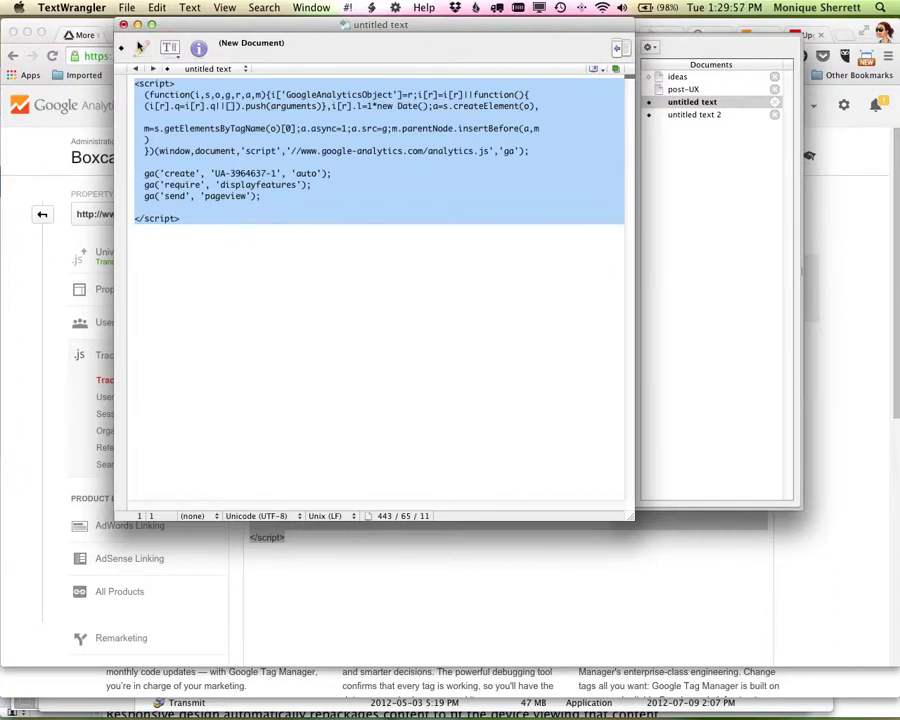
left_click_drag(194, 22, 202, 122)
left_click(779, 123)
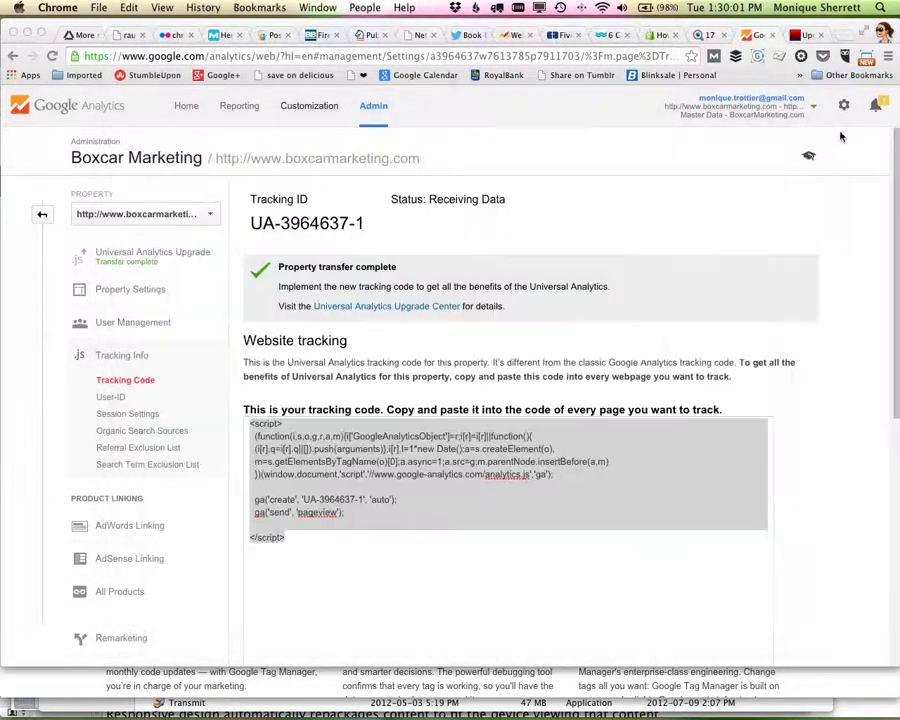
Display the source code of the Boxcar Marketing blog post on upgrading to Universal Analytics.
left_click(804, 36)
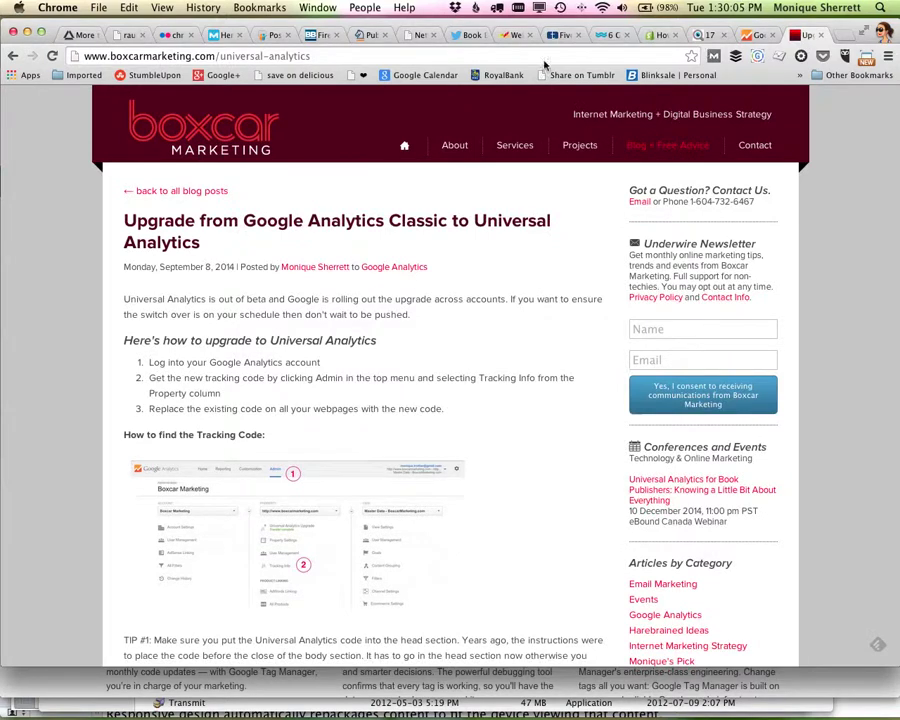
left_click(166, 7)
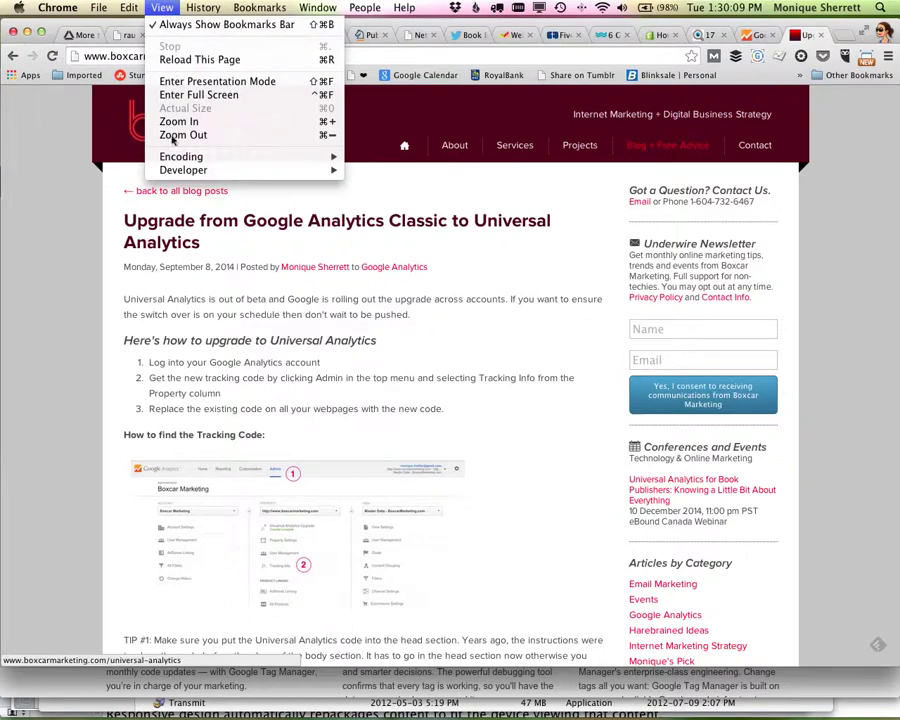
mouse_move(260, 170)
left_click(382, 170)
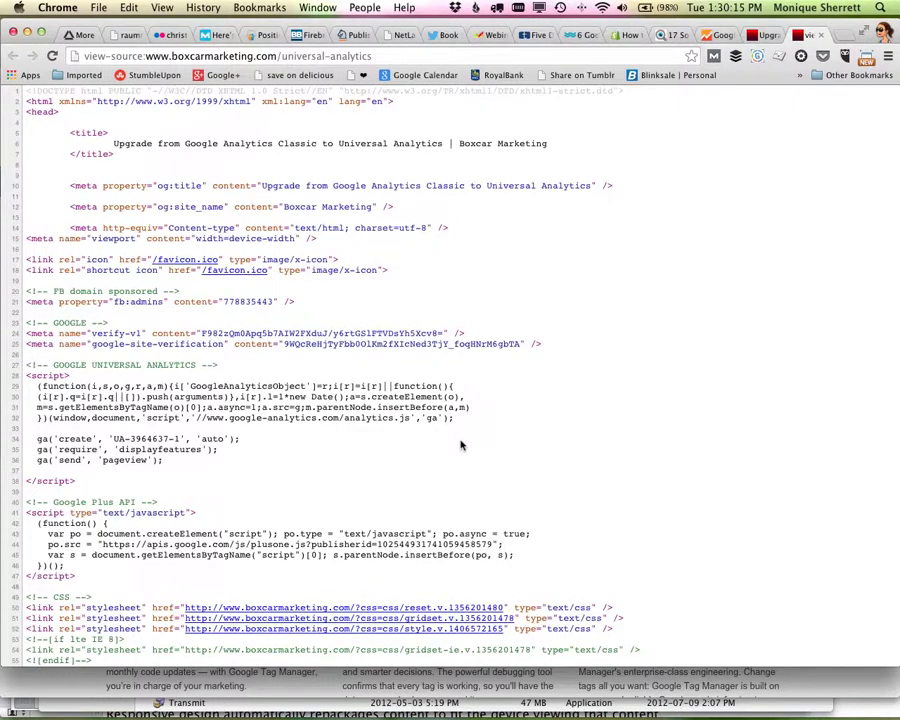
Check the end of the page source and highlight the Google Universal Analytics script in the head section.
scroll(461, 445, "down", 20)
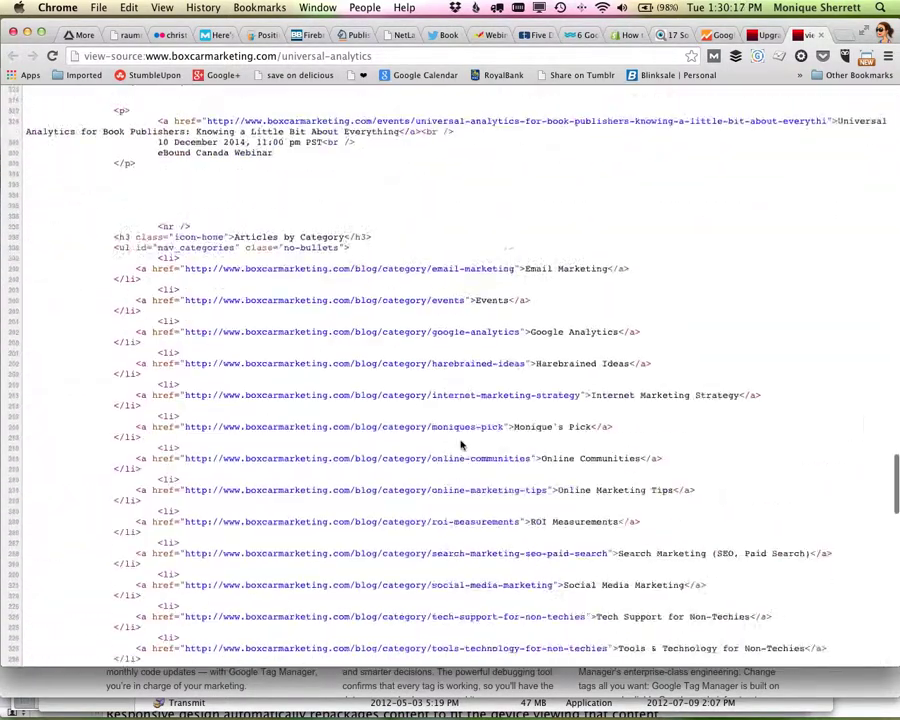
scroll(461, 445, "down", 5)
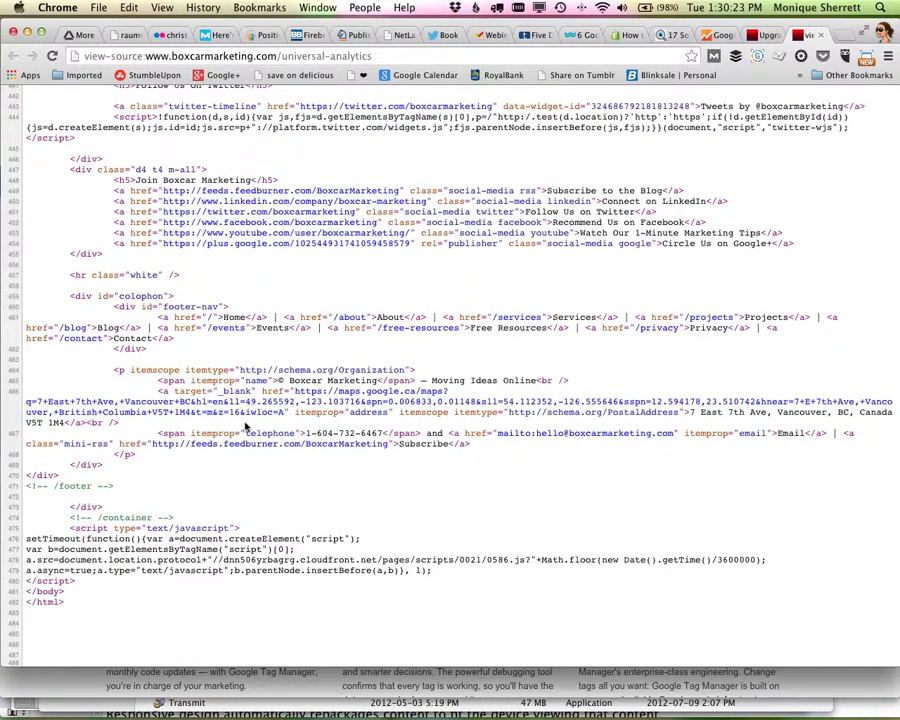
scroll(245, 427, "up", 20)
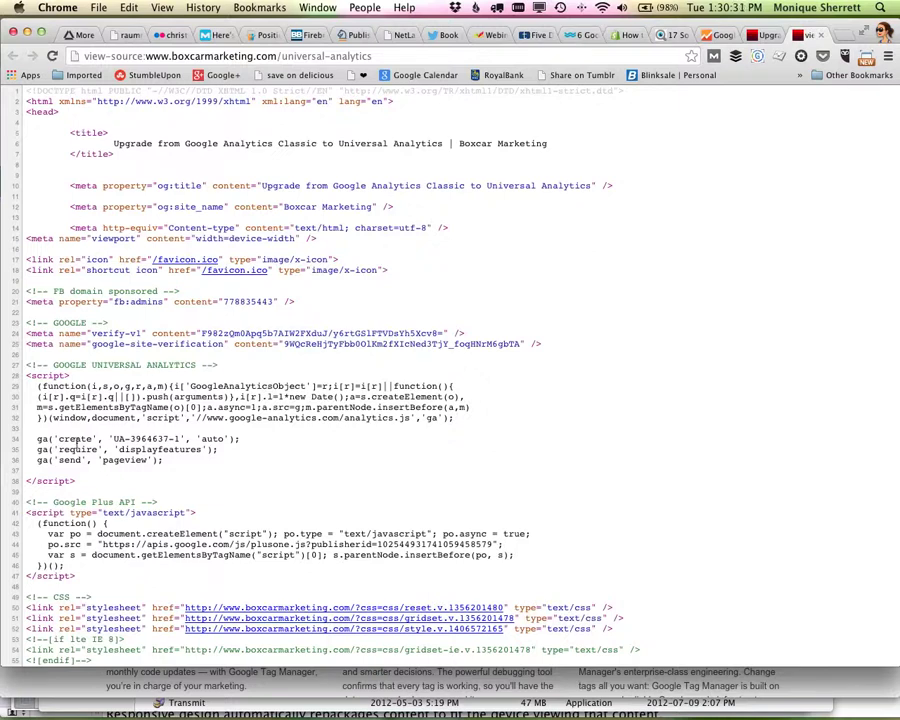
left_click_drag(92, 484, 20, 364)
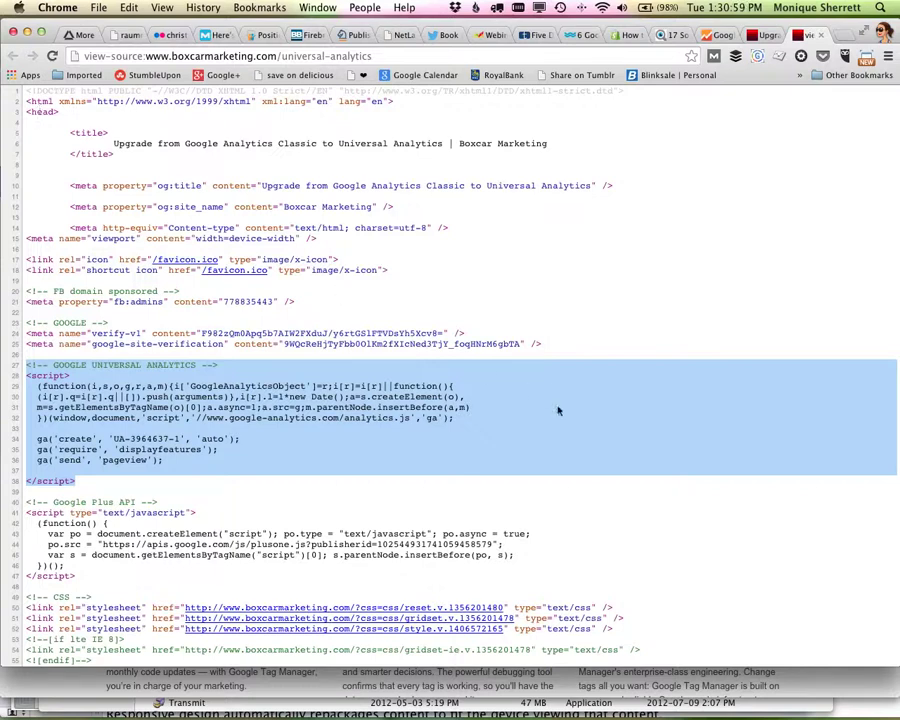
Highlight the complete Google Tag Manager block directly after the opening body tag in the page source.
scroll(558, 410, "down", 5)
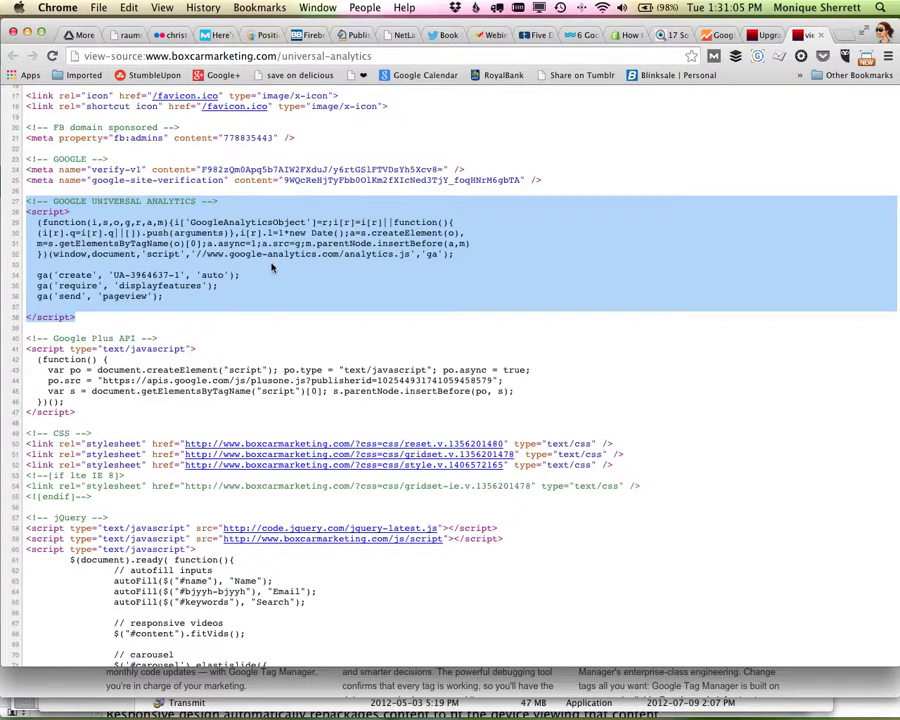
scroll(280, 322, "down", 1)
scroll(280, 322, "down", 10)
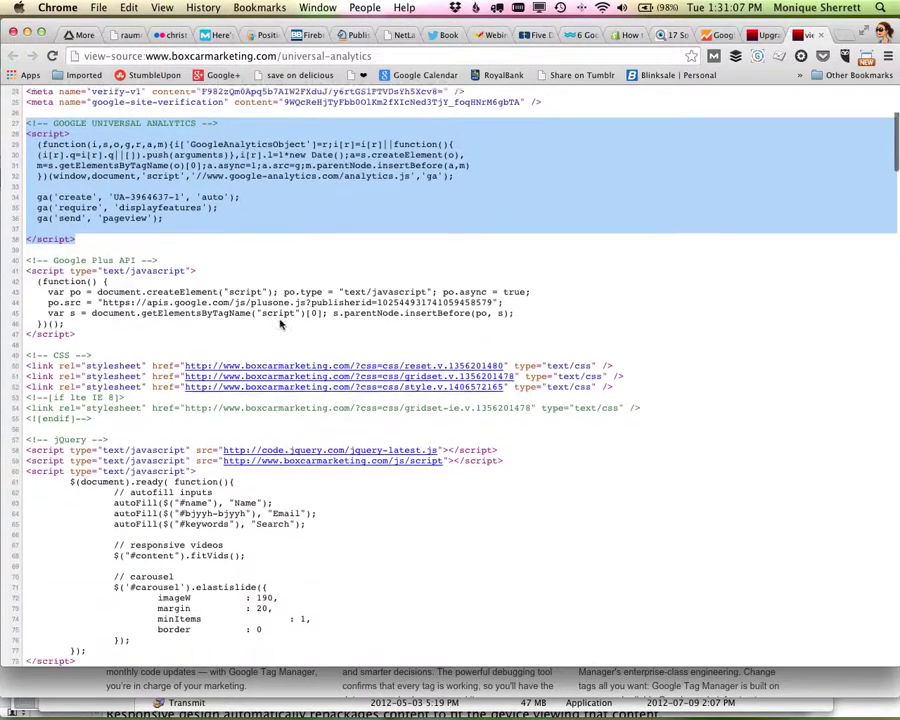
scroll(281, 320, "down", 3)
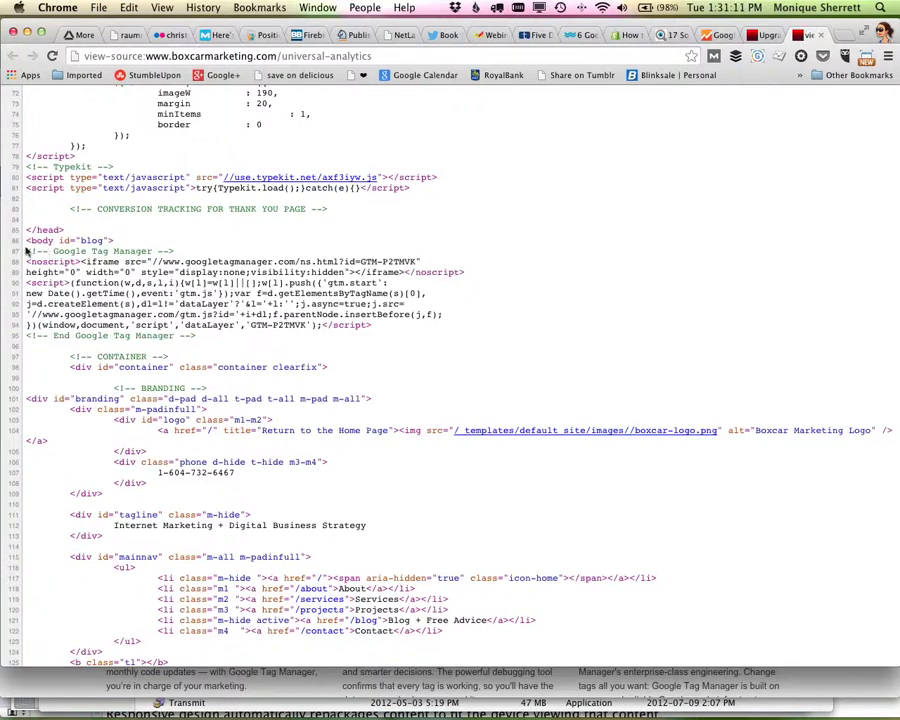
left_click_drag(27, 251, 254, 345)
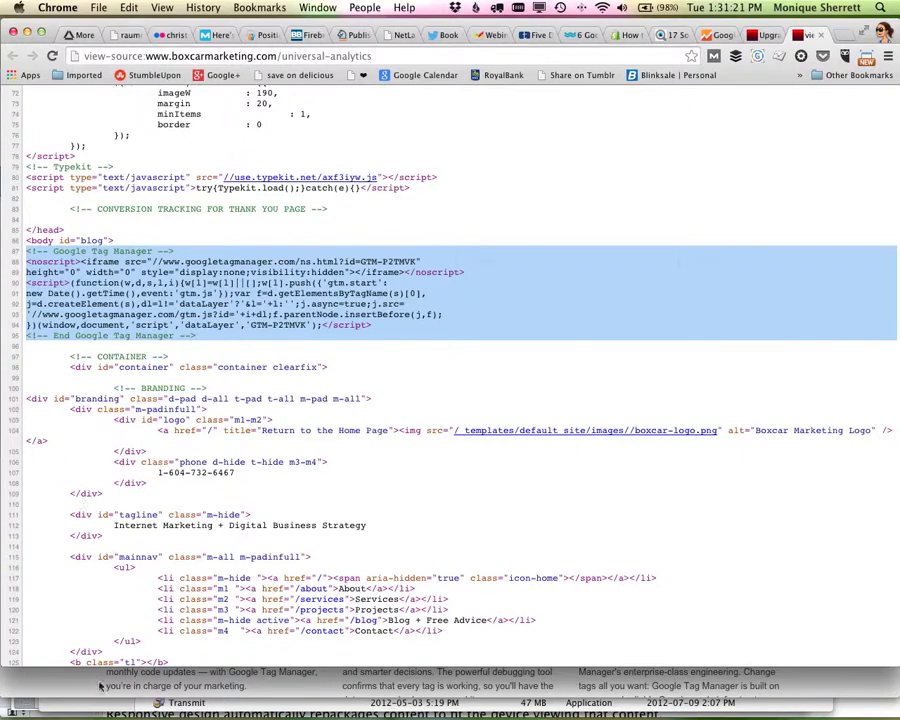
Switch to the Google Tag Manager browser window, sign in, and save the email preferences with all options unchecked.
mouse_move(155, 706)
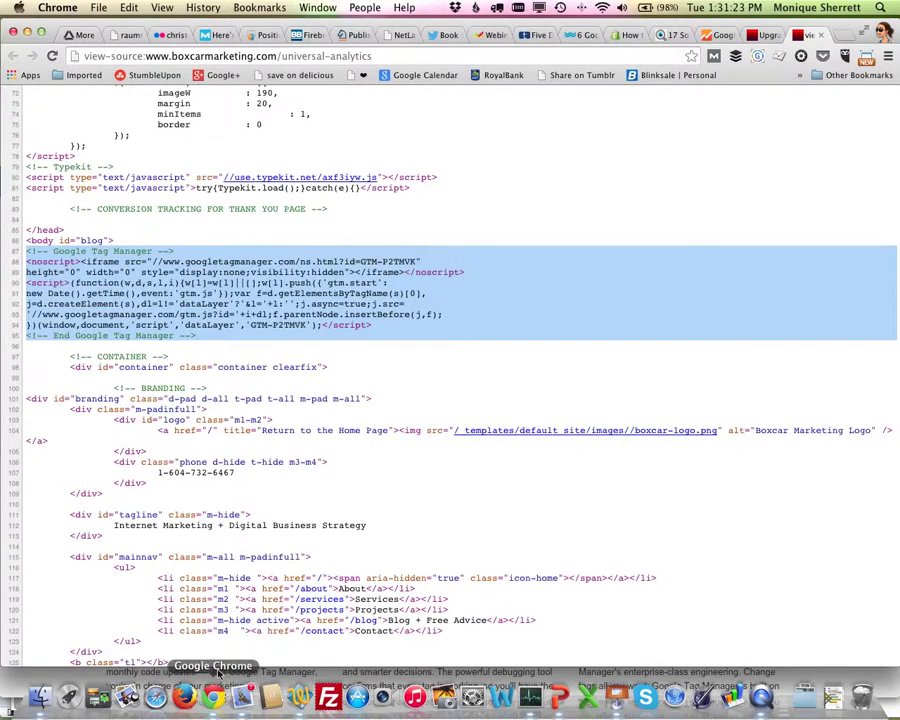
key("super+grave")
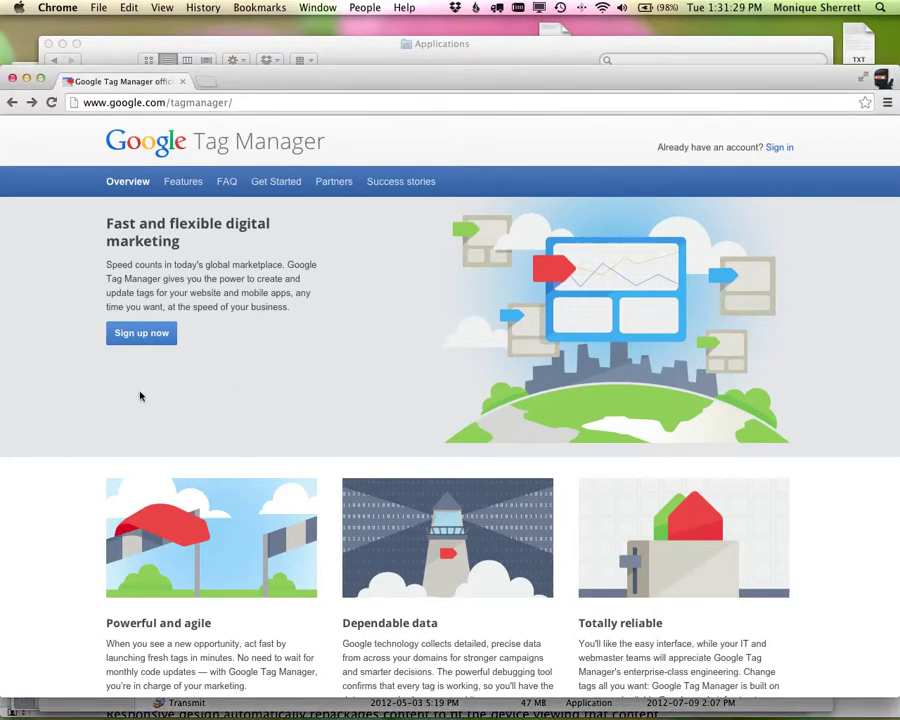
left_click(790, 149)
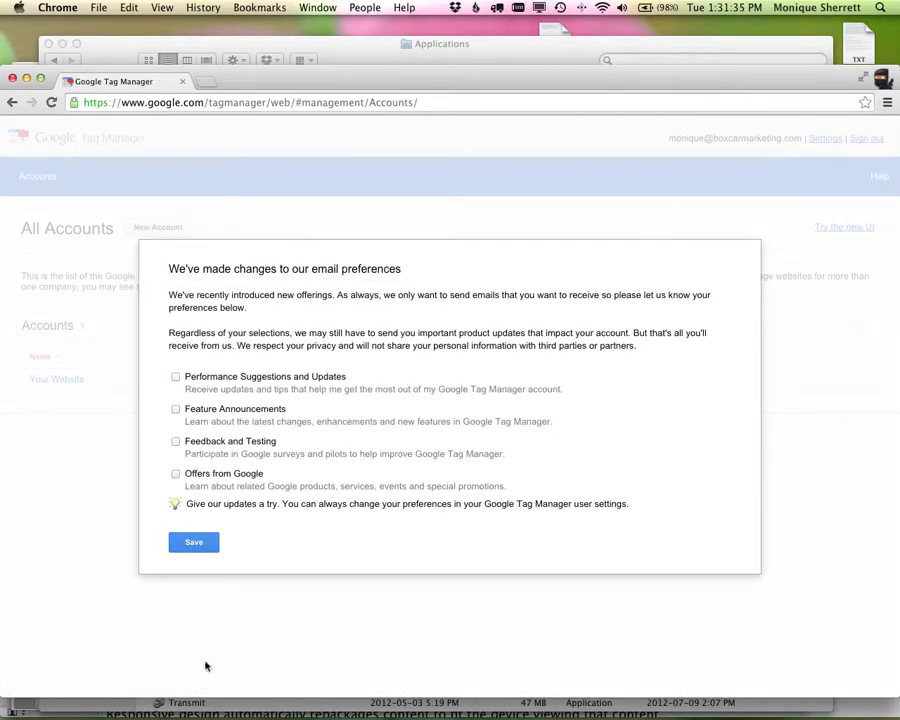
left_click(195, 542)
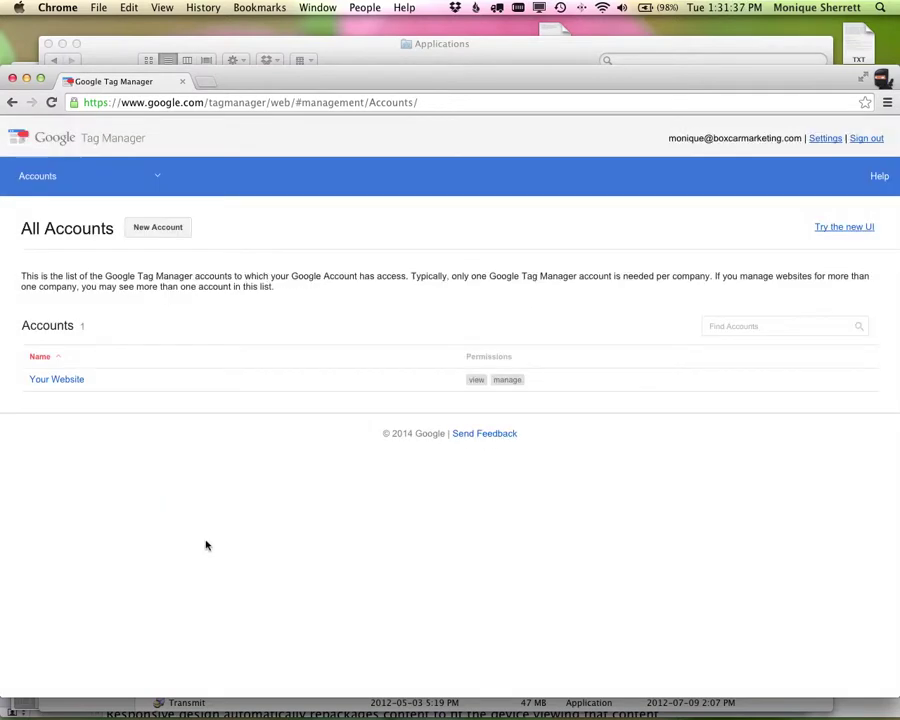
View the new account setup form, and open the Website.com container in the "Your Website" account.
left_click(163, 232)
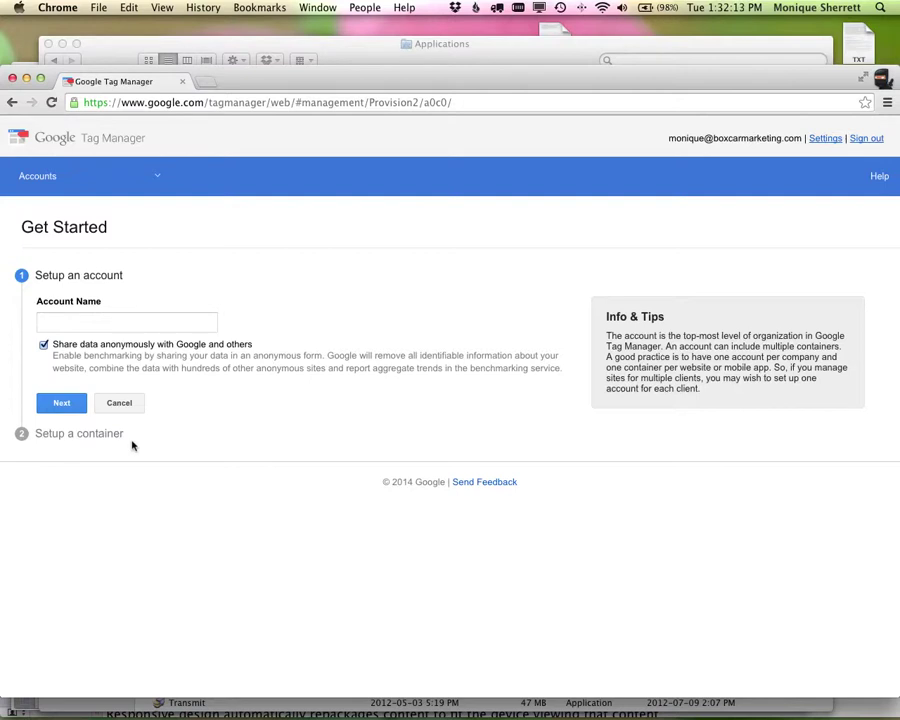
left_click(50, 180)
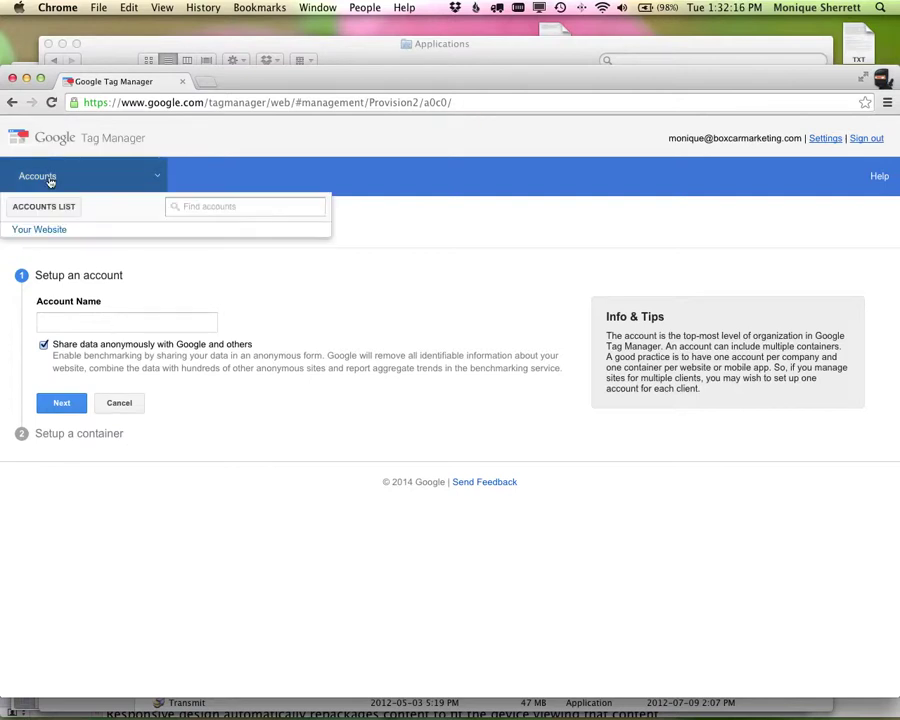
left_click(38, 231)
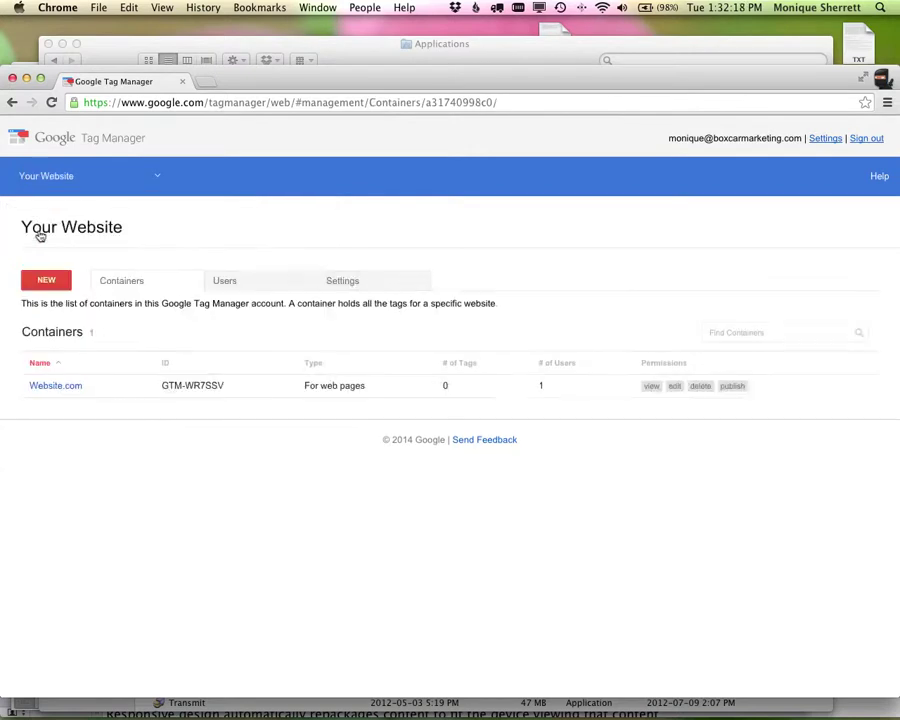
left_click(50, 390)
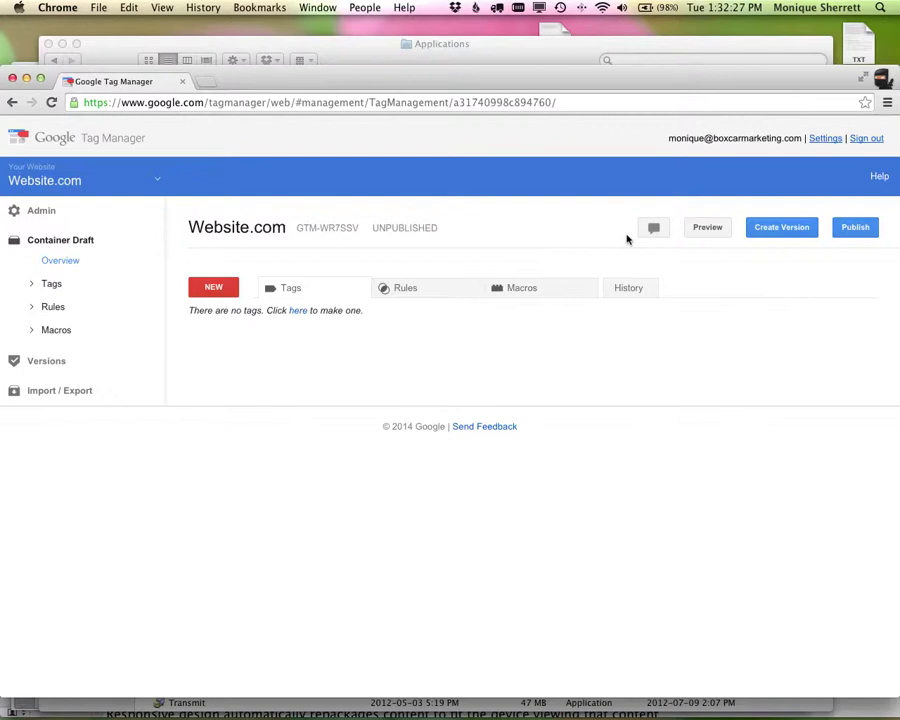
Copy the Website.com container's Google Tag Manager installation snippet and return to the browser window with the page source.
left_click(46, 211)
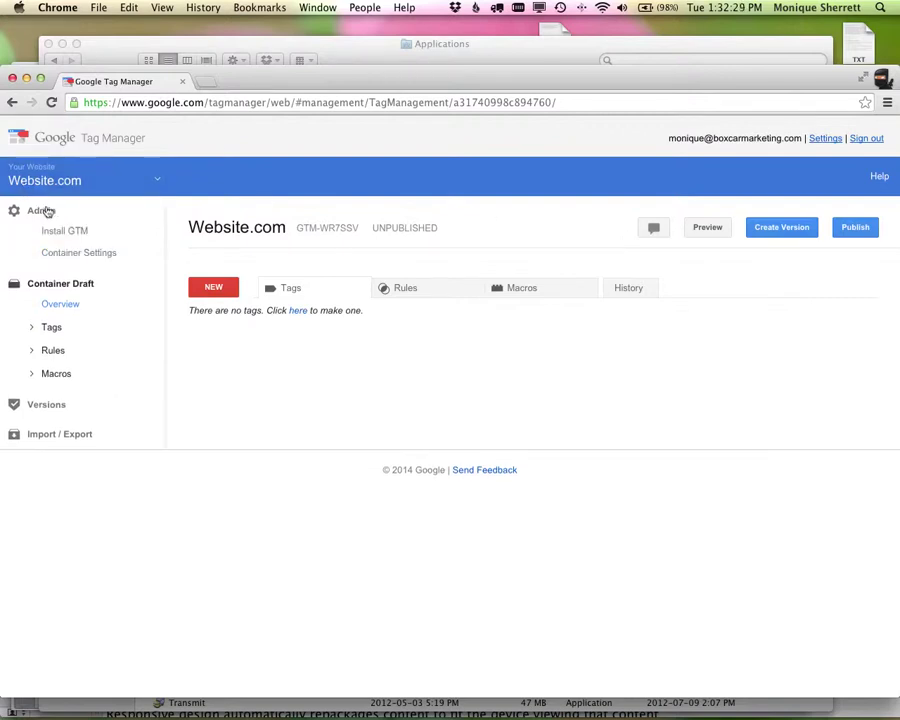
left_click(62, 232)
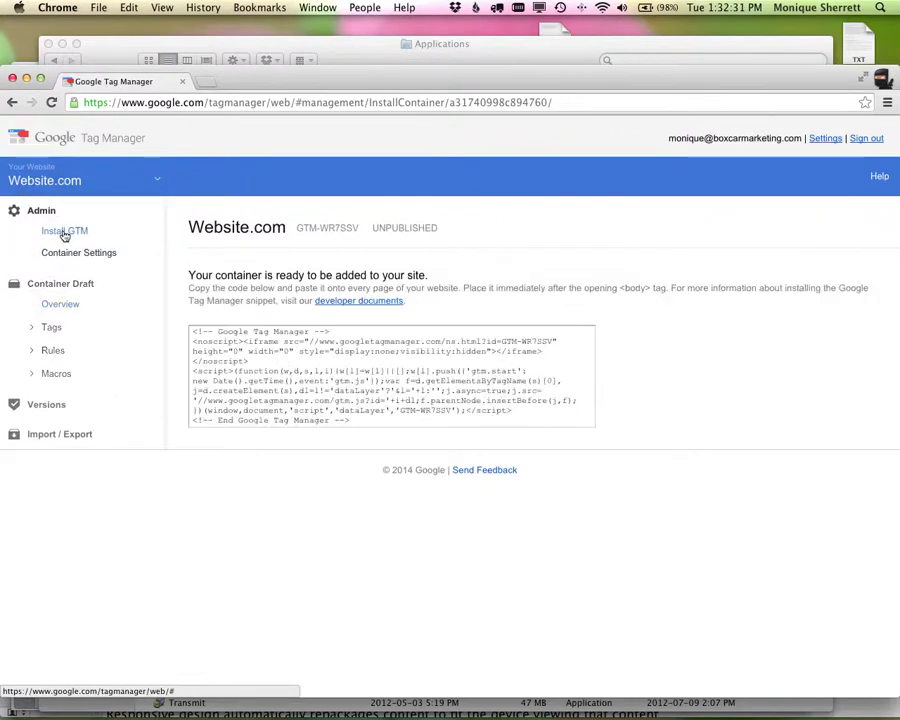
left_click(335, 368)
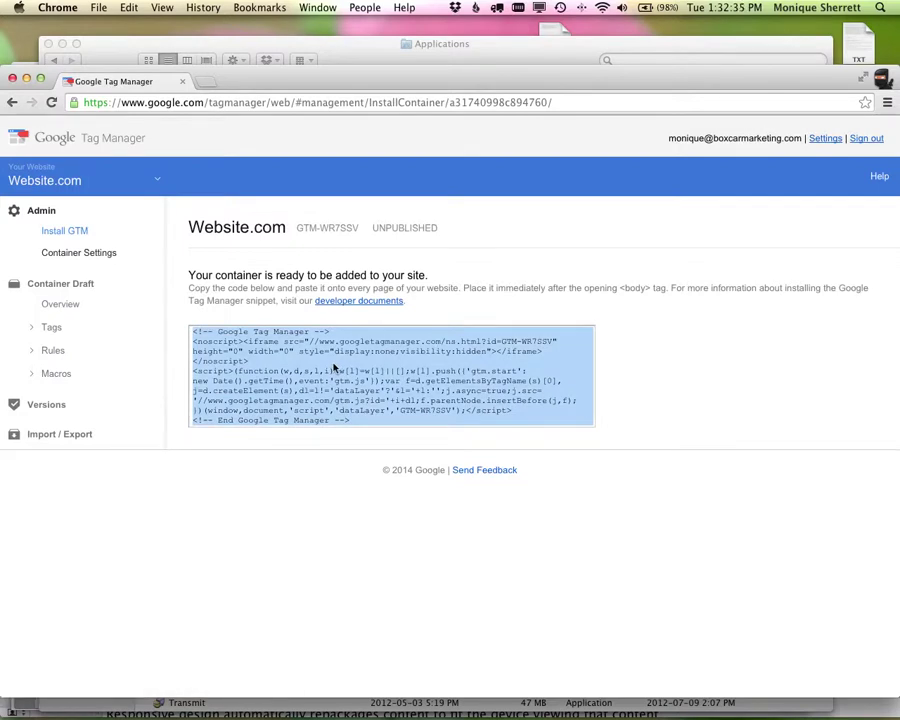
key("super+c")
key("super+grave")
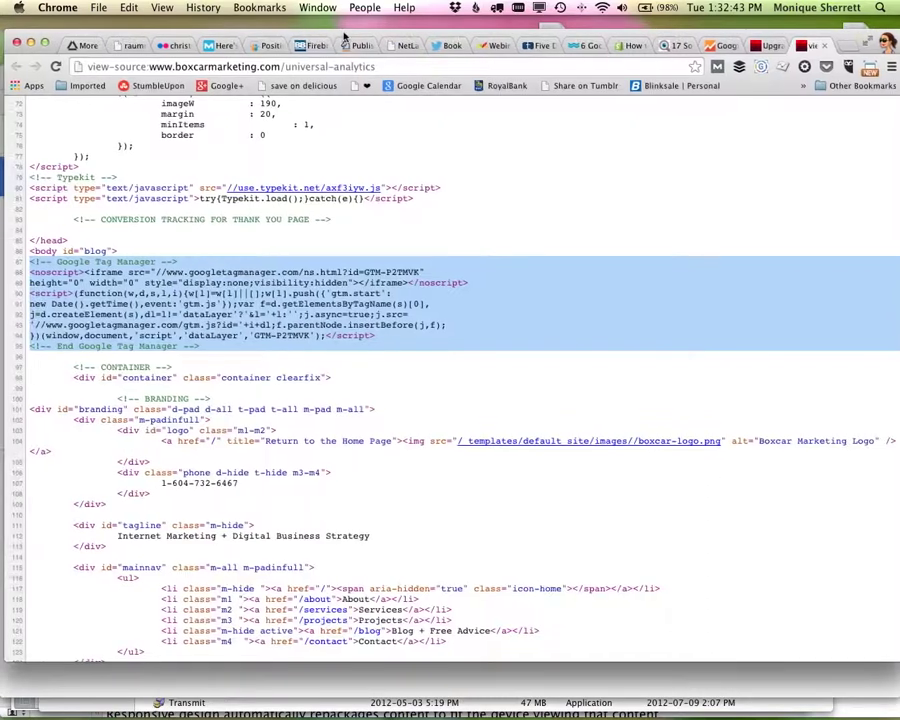